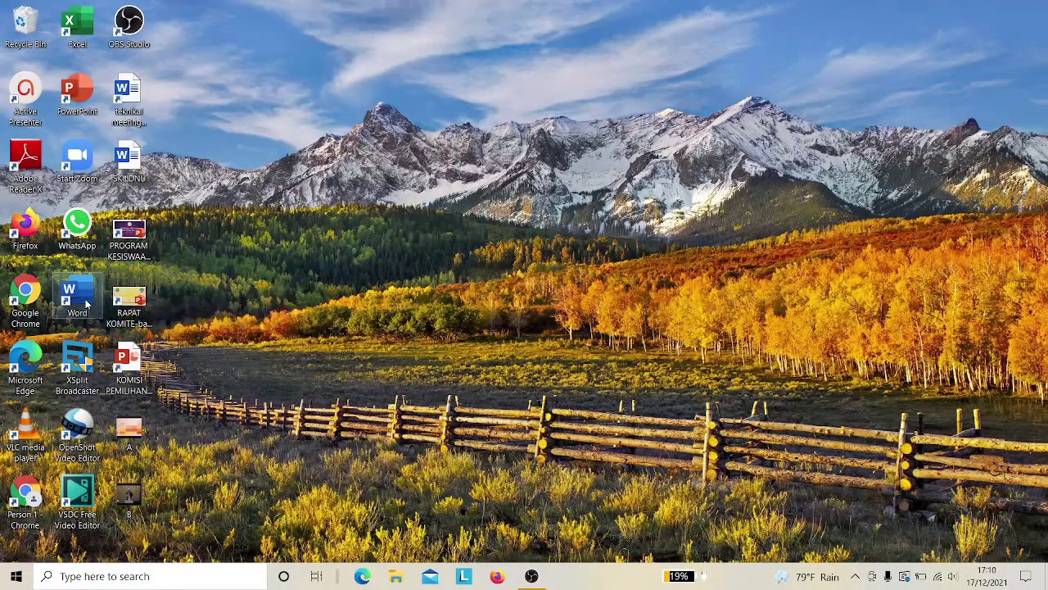
Launch Word, start a blank document, and close the Office Activation Wizard warning
{"action": "left_click", "coordinate": [86, 305]}
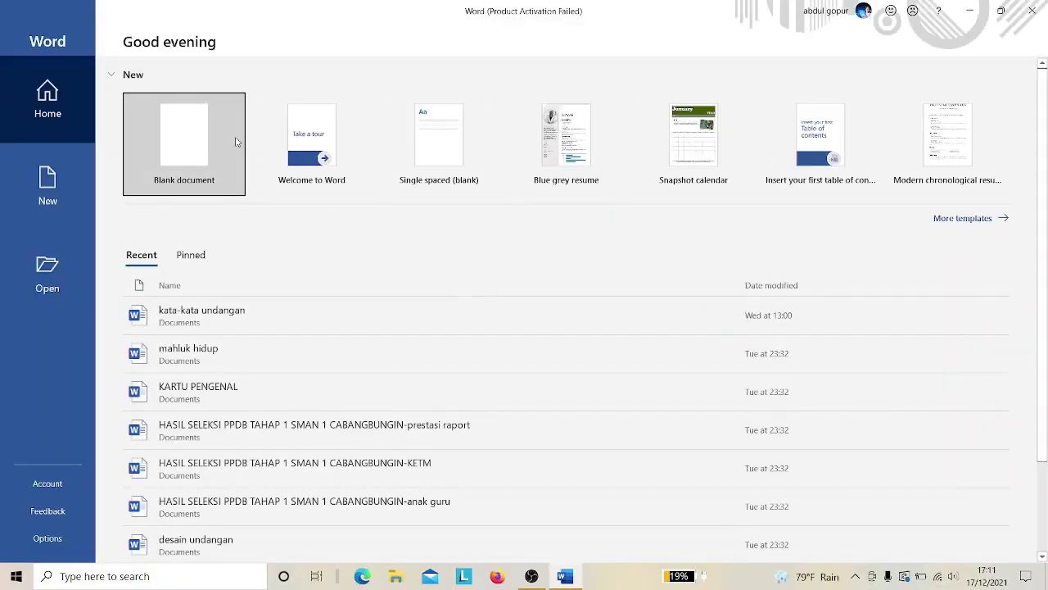
{"action": "left_click", "coordinate": [158, 164]}
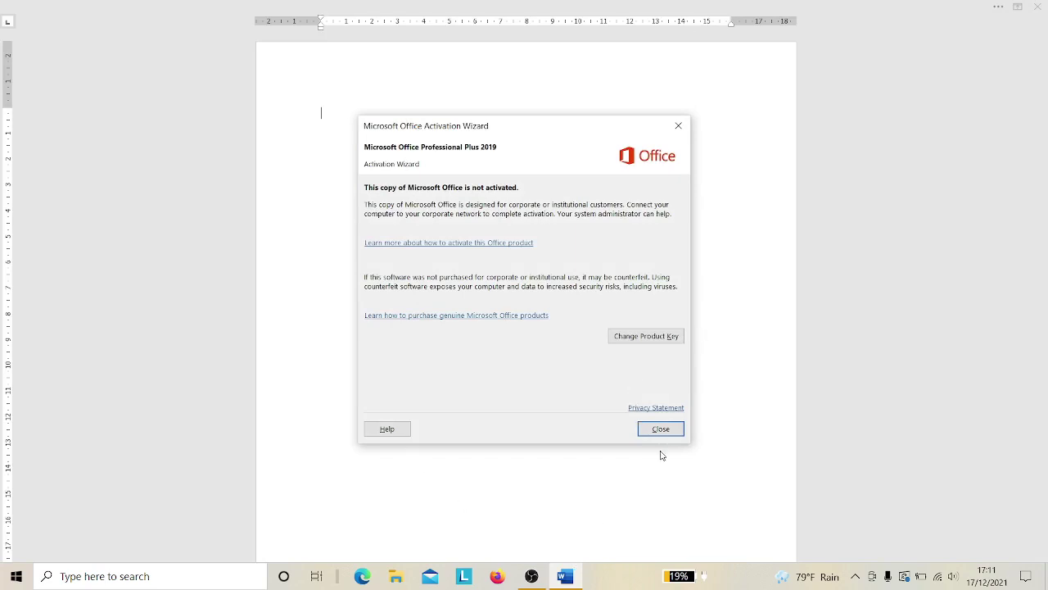
{"action": "left_click", "coordinate": [671, 430]}
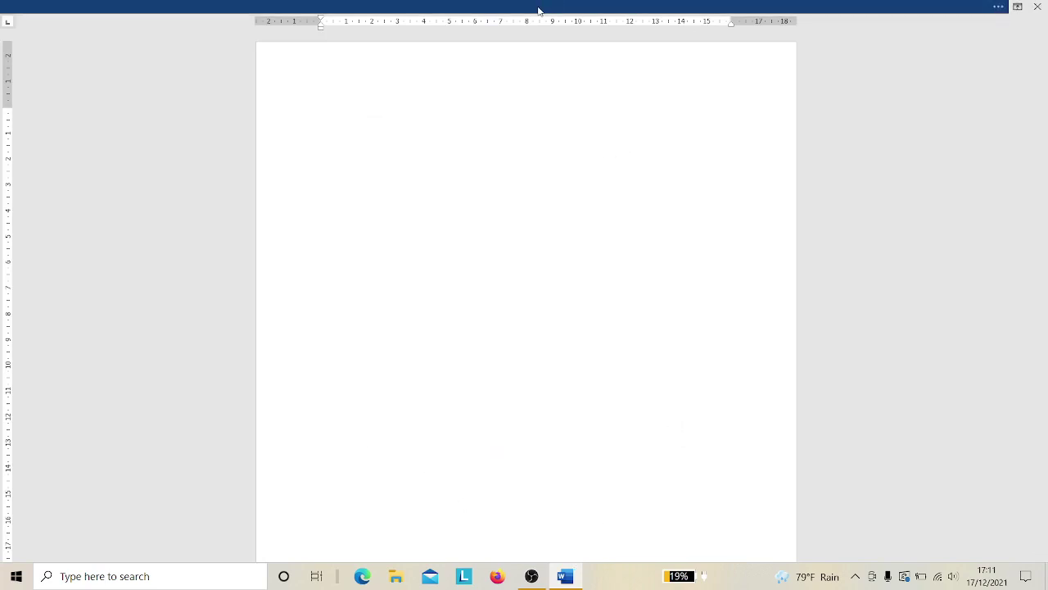
Reveal the ribbon, toggle auto-hide ribbon on and back off, then close Word
{"action": "left_click", "coordinate": [613, 4]}
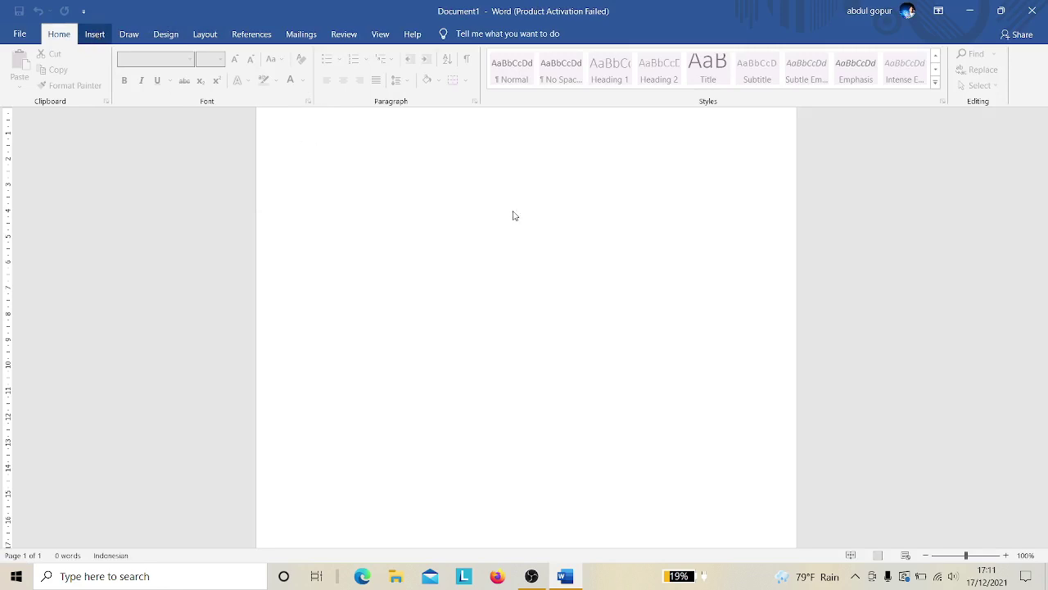
{"action": "key", "text": "ctrl+shift+F1"}
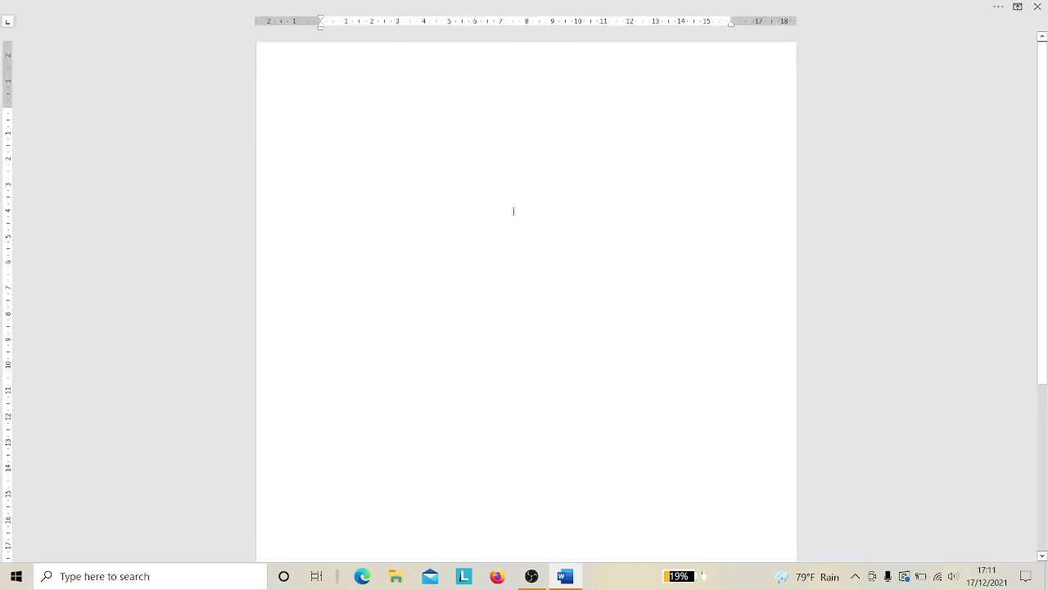
{"action": "key", "text": "ctrl+shift+F1"}
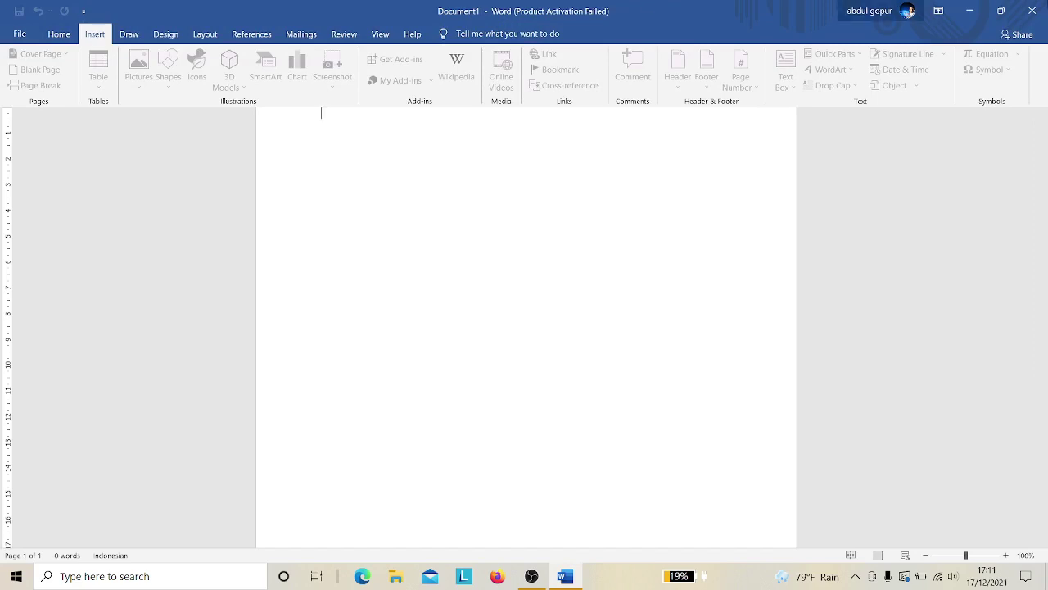
{"action": "left_click", "coordinate": [1039, 7]}
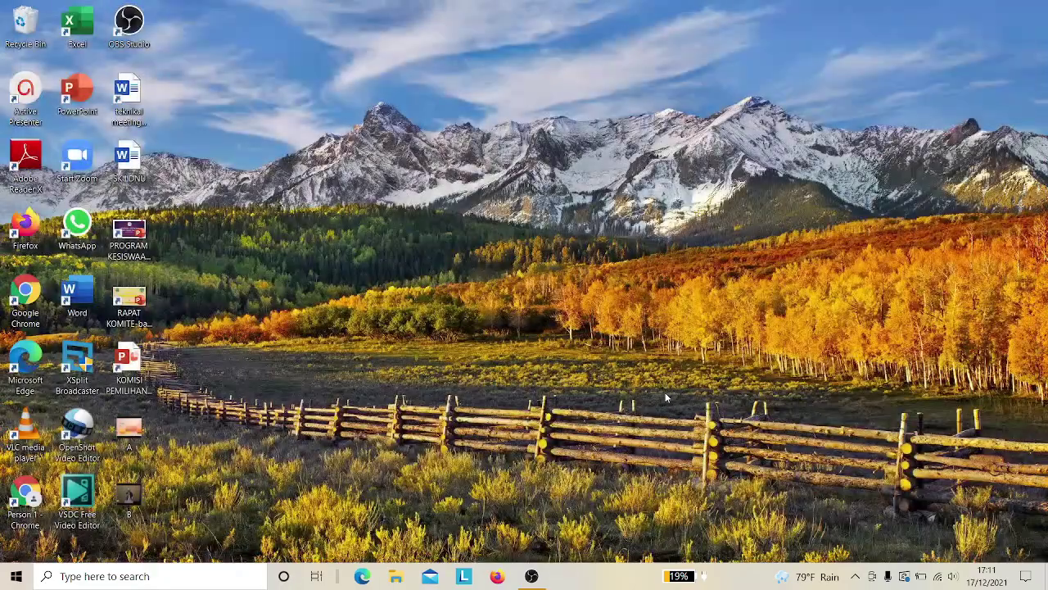
Disconnect the computer from its current Wi-Fi network
{"action": "left_click", "coordinate": [937, 576]}
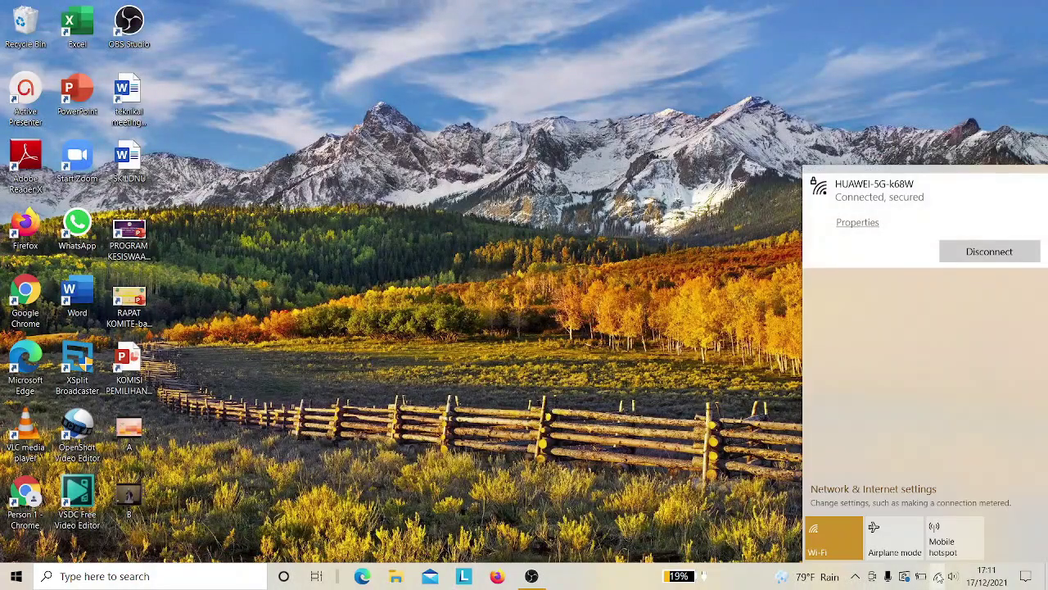
{"action": "left_click", "coordinate": [995, 259]}
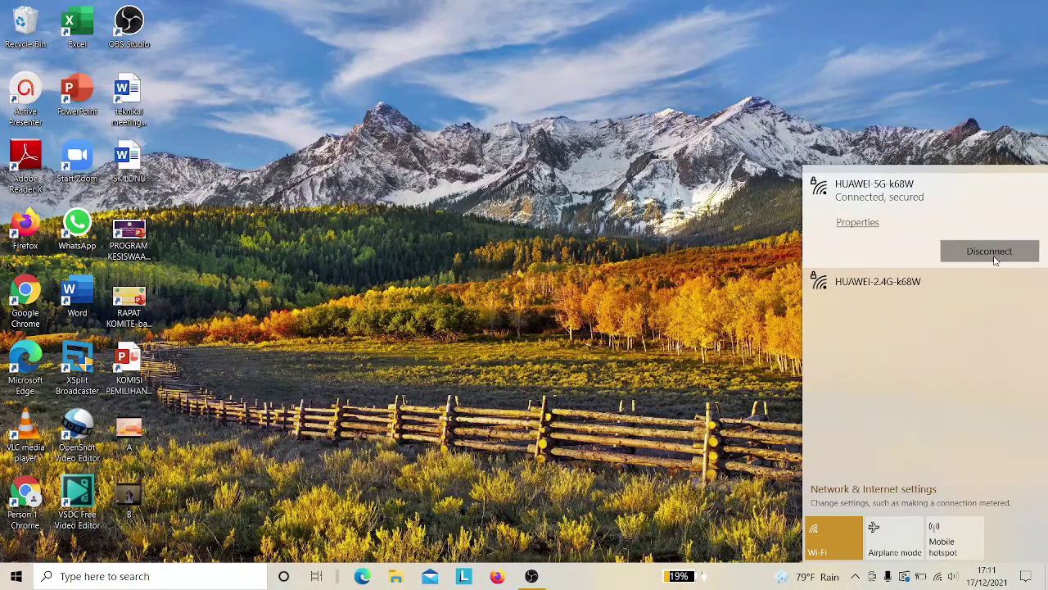
{"action": "left_click", "coordinate": [77, 295]}
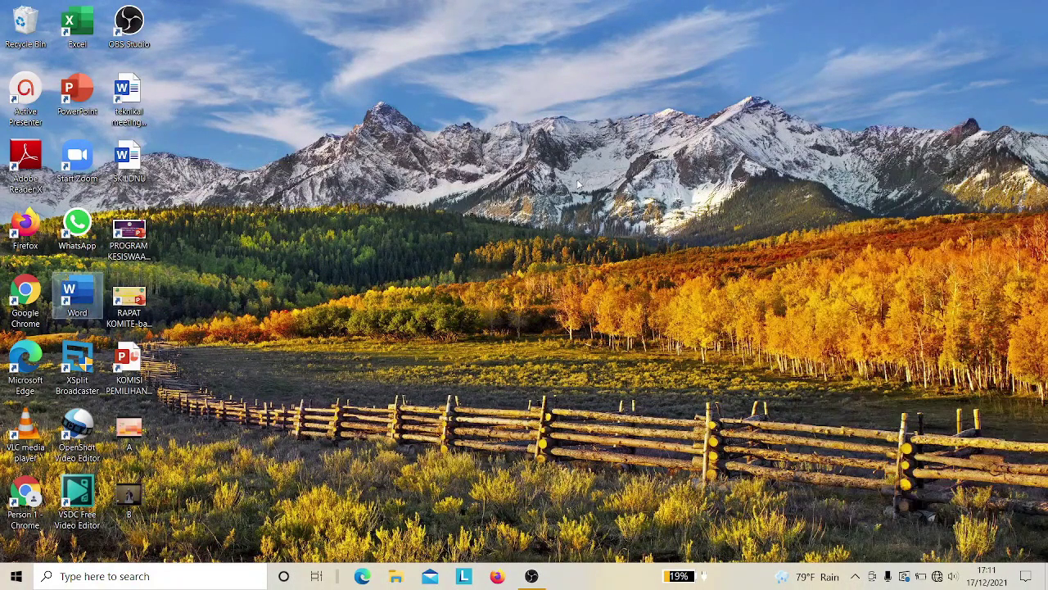
Refresh the Windows desktop
{"action": "right_click", "coordinate": [577, 180]}
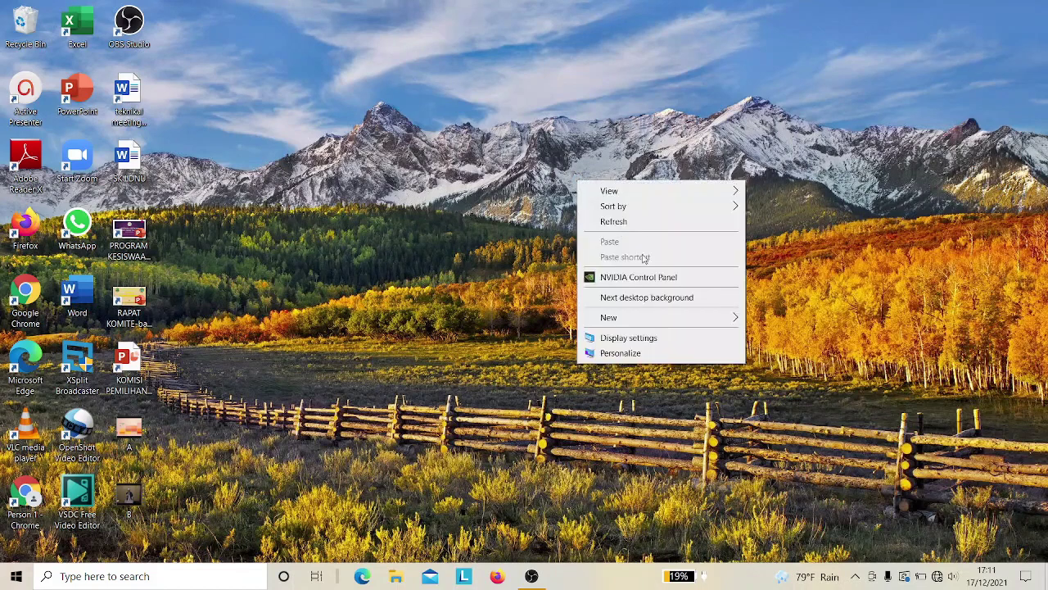
{"action": "left_click", "coordinate": [628, 224]}
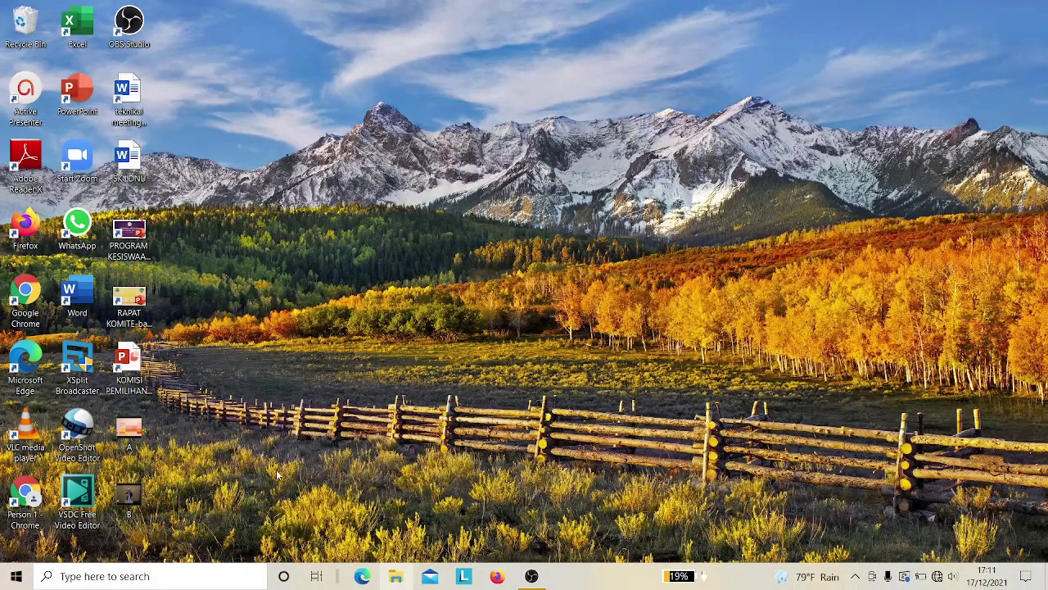
{"action": "key", "text": "F5"}
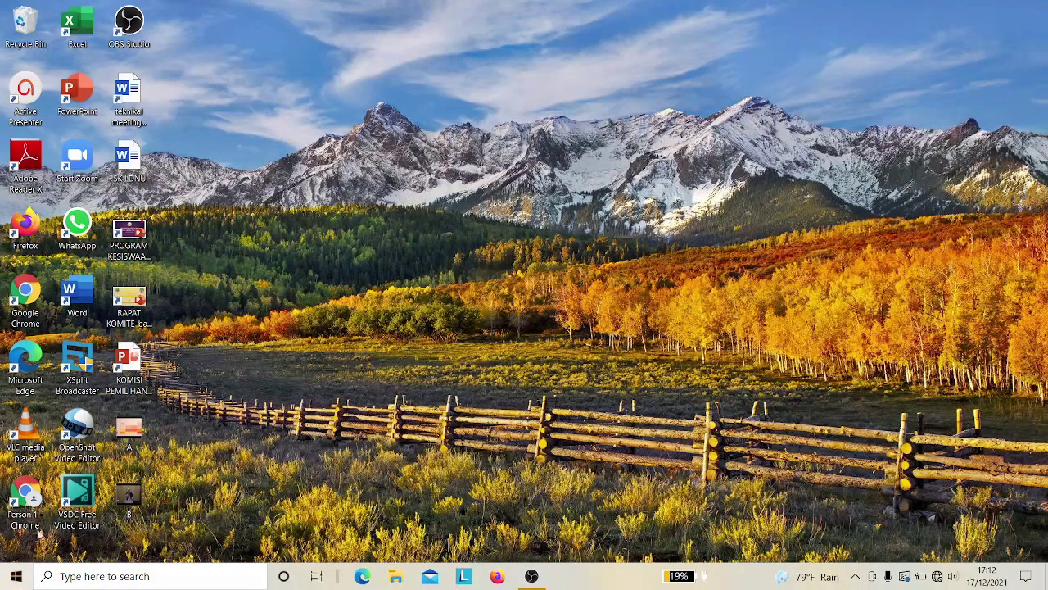
Open File Explorer from the Win+X power-user menu
{"action": "right_click", "coordinate": [17, 583]}
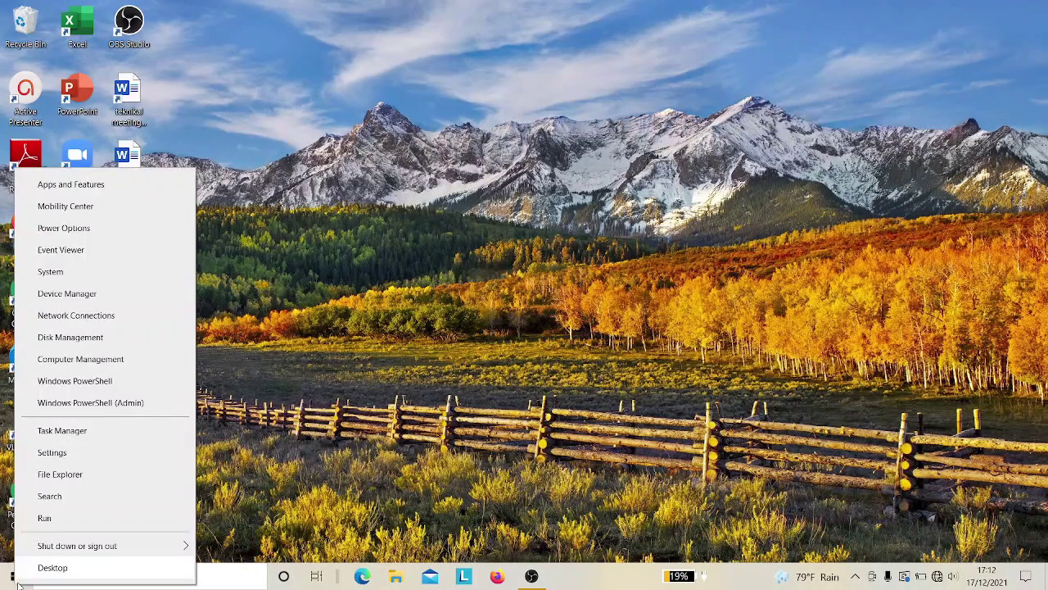
{"action": "left_click", "coordinate": [85, 475]}
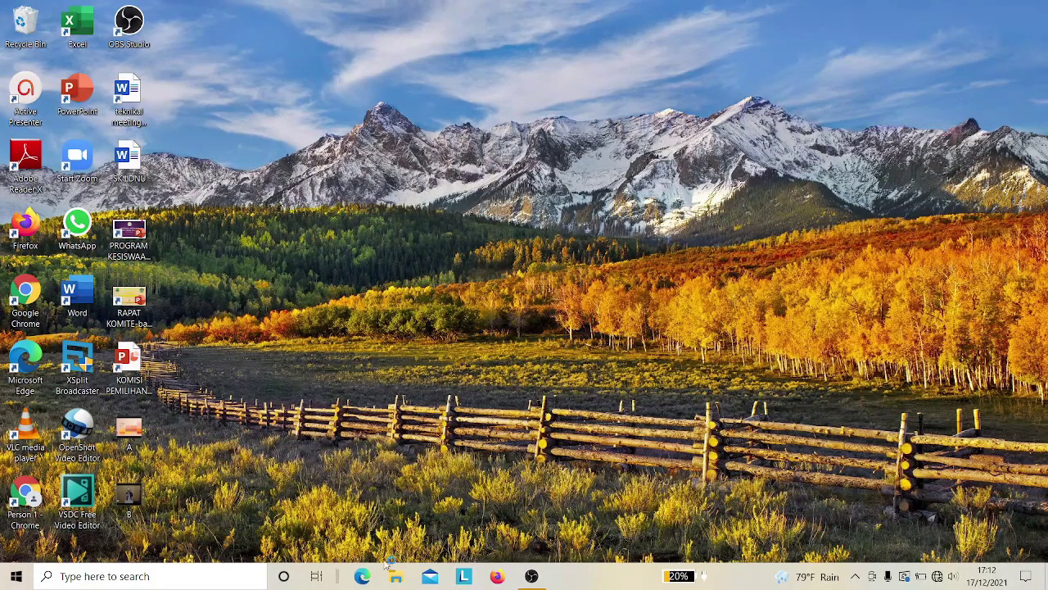
{"action": "key", "text": "super+e"}
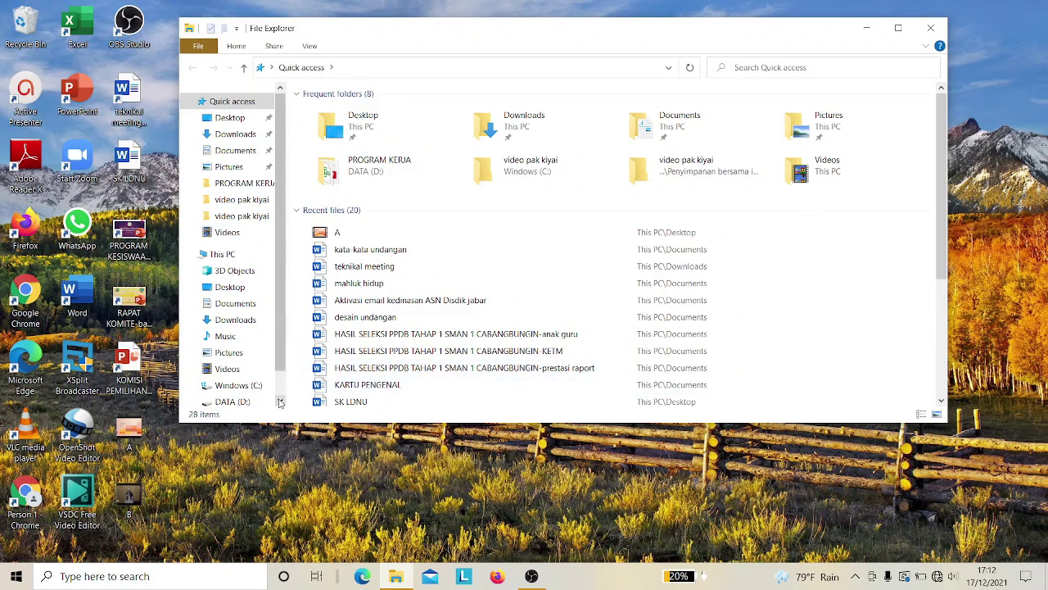
Browse to C:\Program Files\Microsoft Office\Office16 to find the OSPPREARM file
{"action": "scroll", "coordinate": [280, 402], "scroll_direction": "down", "scroll_amount": 1}
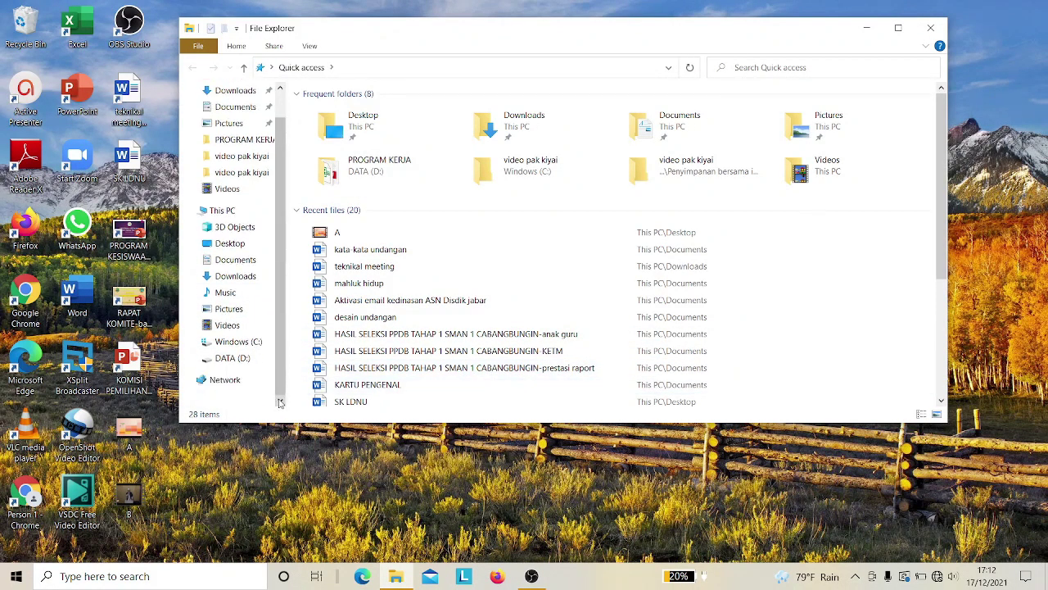
{"action": "left_click", "coordinate": [243, 340]}
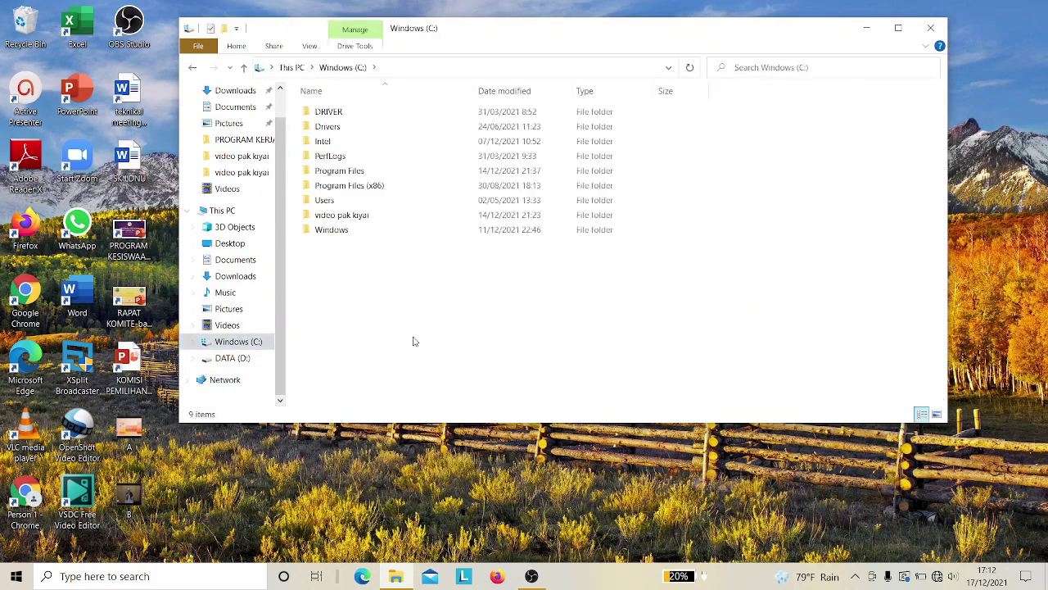
{"action": "left_click", "coordinate": [351, 173]}
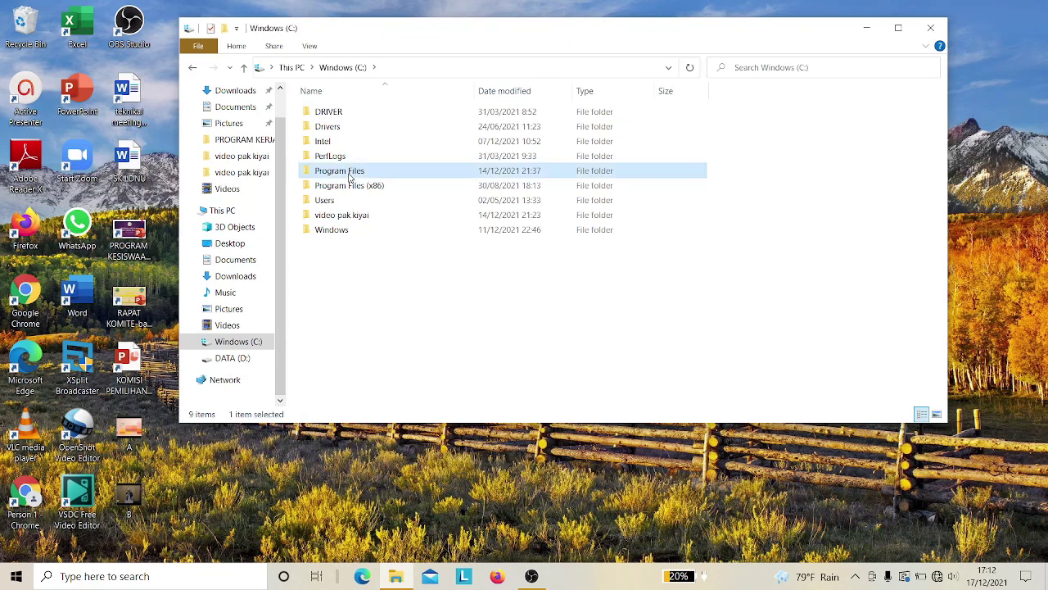
{"action": "double_click", "coordinate": [349, 175]}
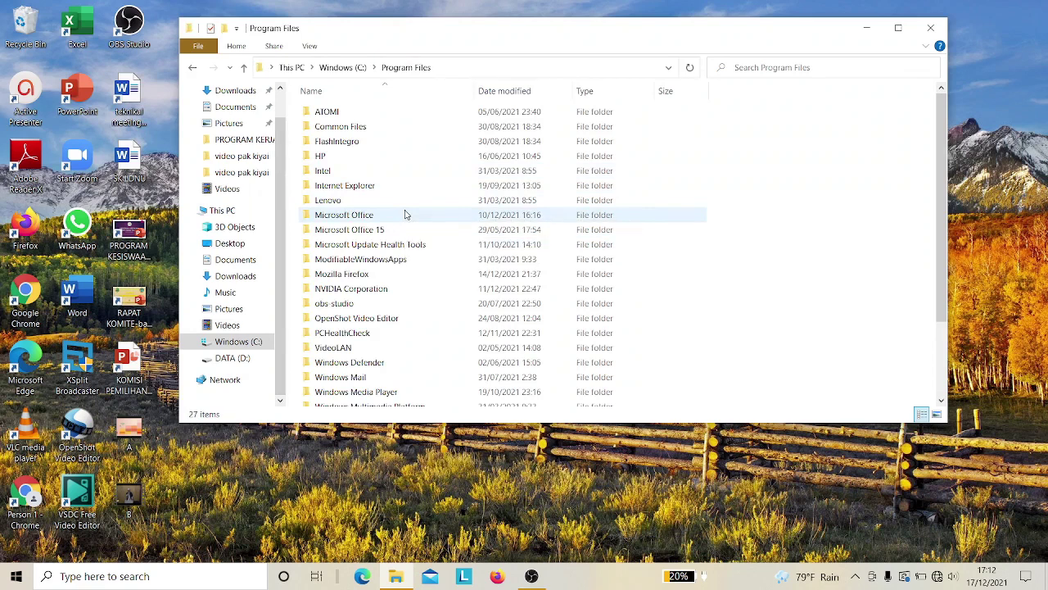
{"action": "double_click", "coordinate": [405, 214]}
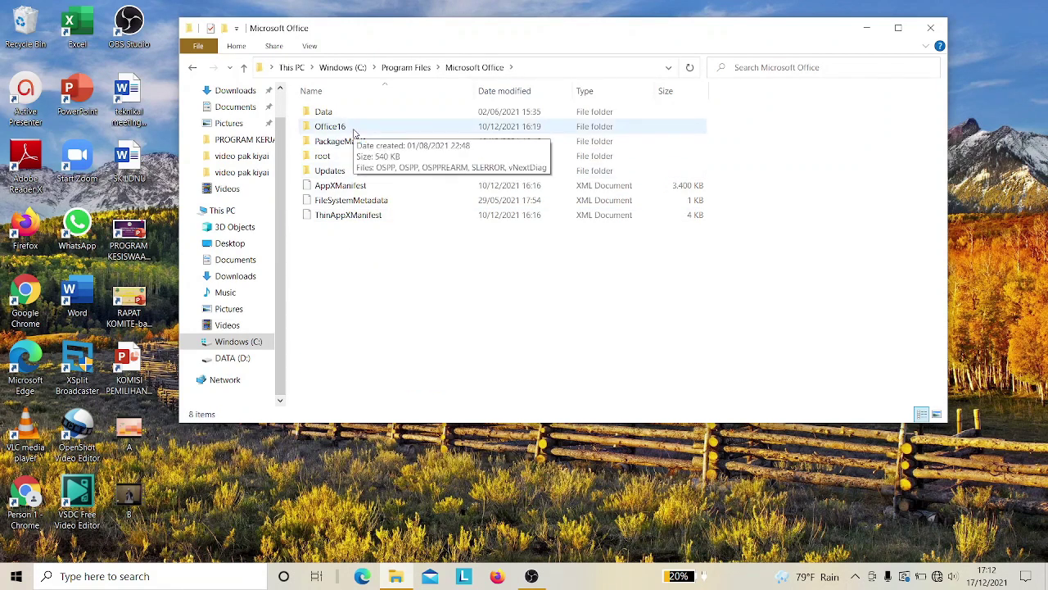
{"action": "double_click", "coordinate": [336, 126]}
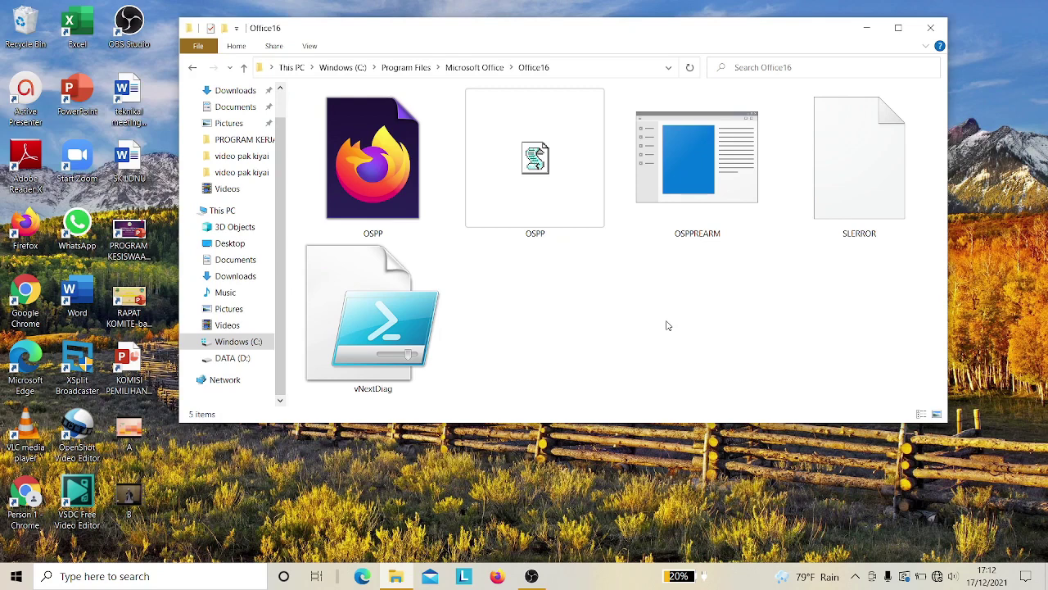
Run OSPPREARM as administrator, then close the File Explorer window
{"action": "left_click", "coordinate": [705, 146]}
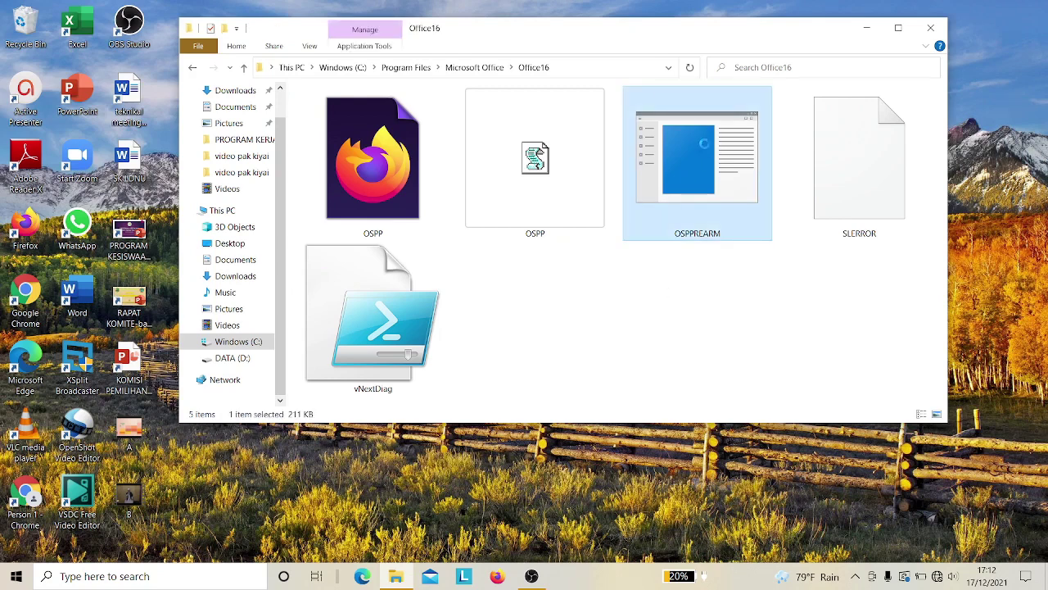
{"action": "right_click", "coordinate": [707, 147]}
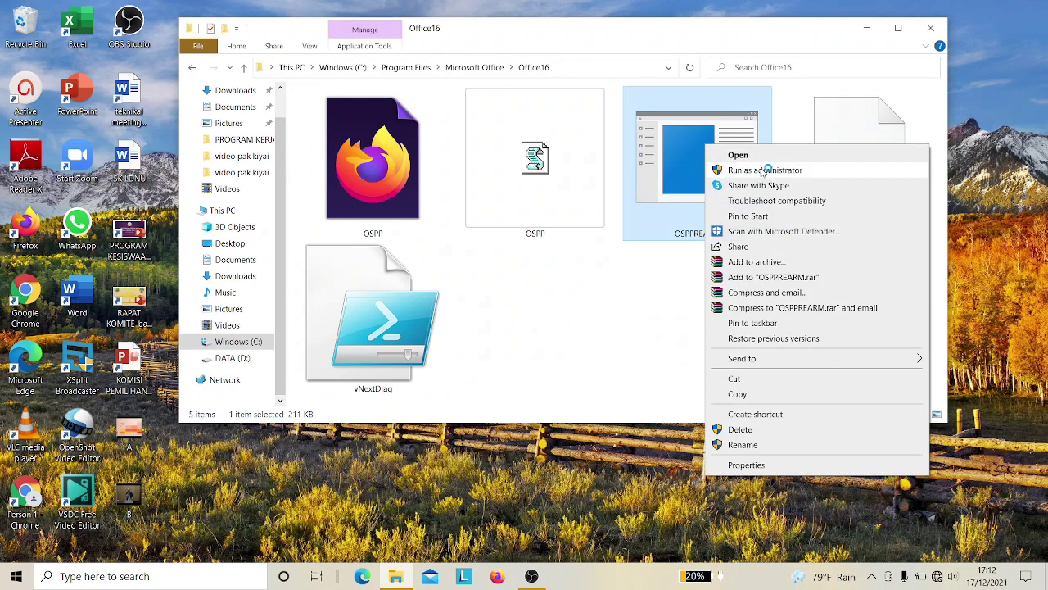
{"action": "left_click", "coordinate": [764, 170]}
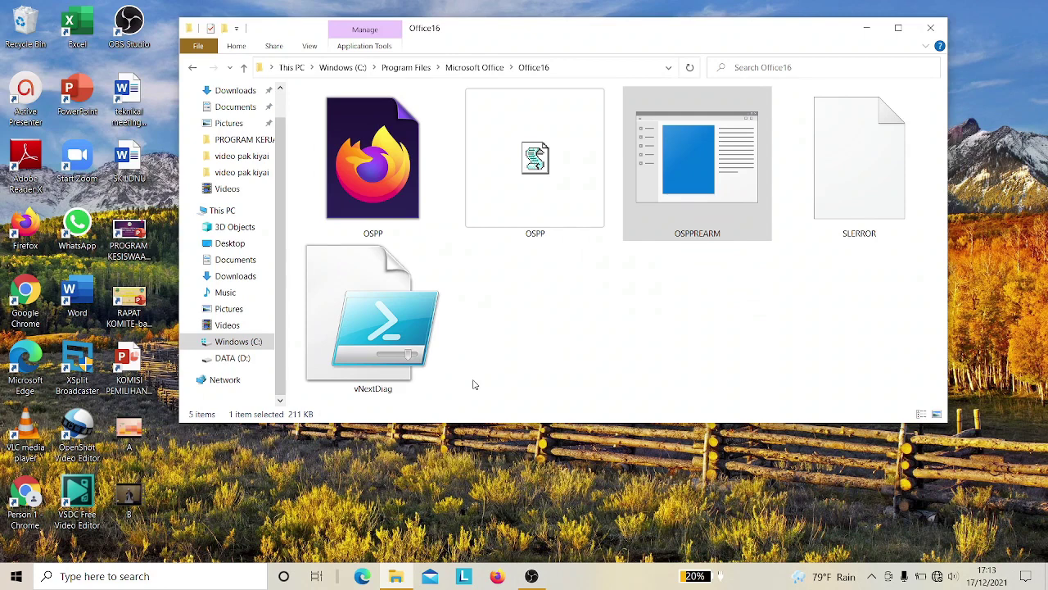
{"action": "left_click", "coordinate": [582, 300]}
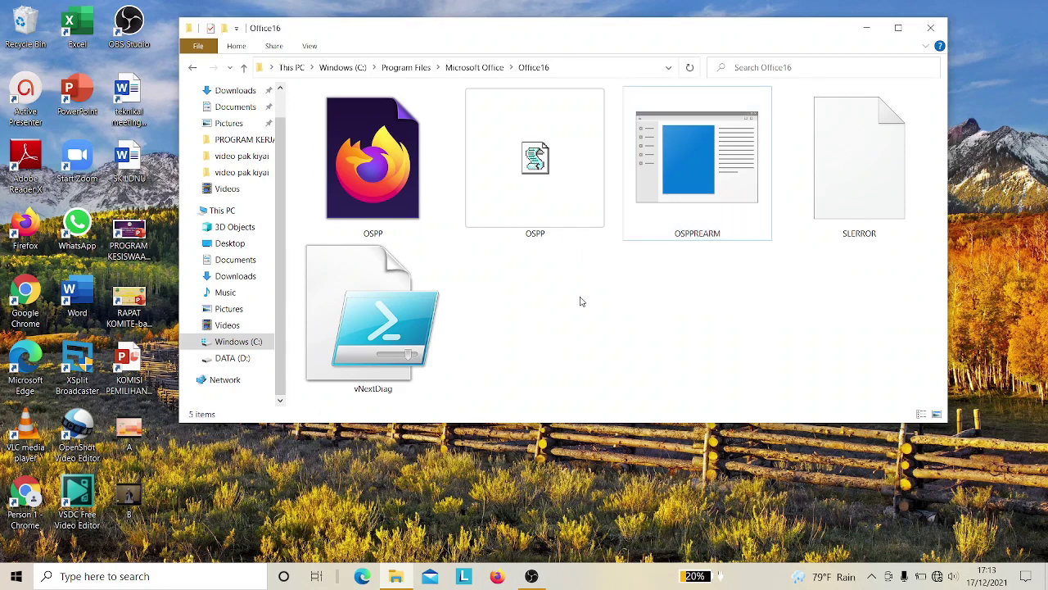
{"action": "left_click", "coordinate": [930, 30]}
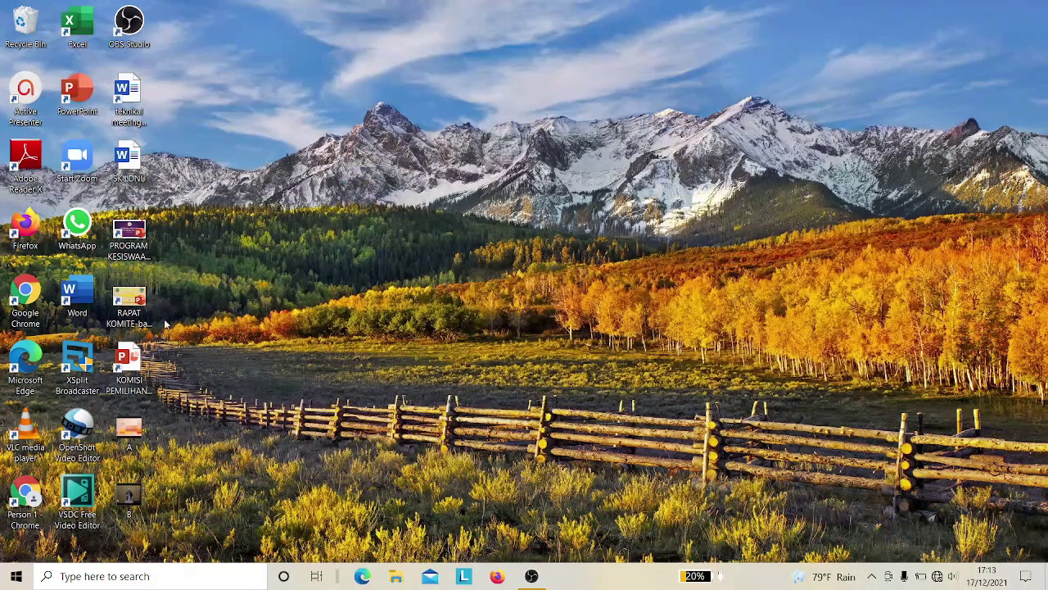
Relaunch Word from the desktop shortcut and start a new blank document
{"action": "left_click", "coordinate": [60, 304]}
{"action": "double_click", "coordinate": [60, 304]}
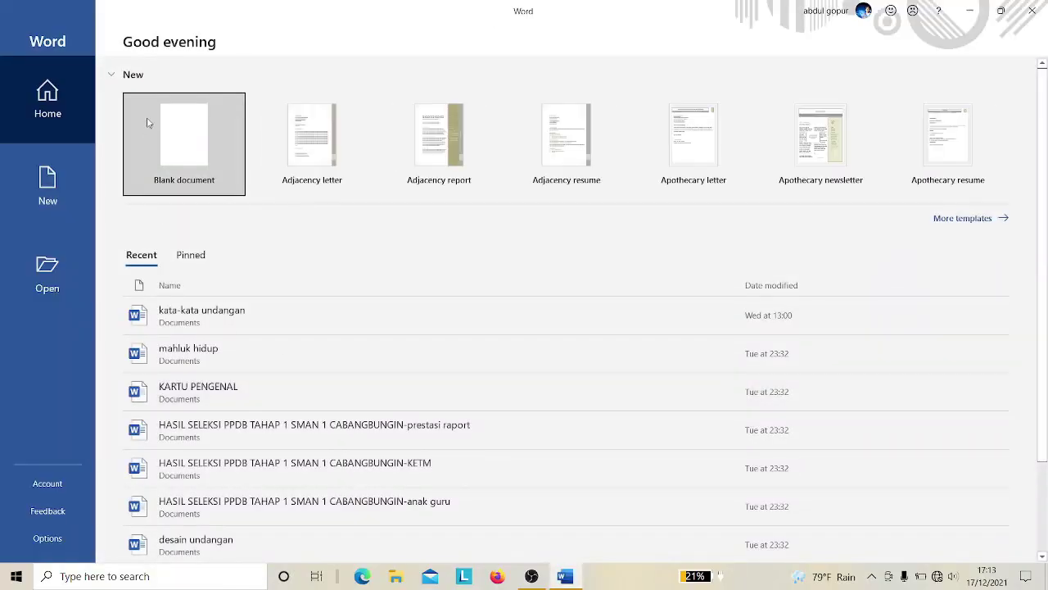
{"action": "left_click", "coordinate": [146, 115]}
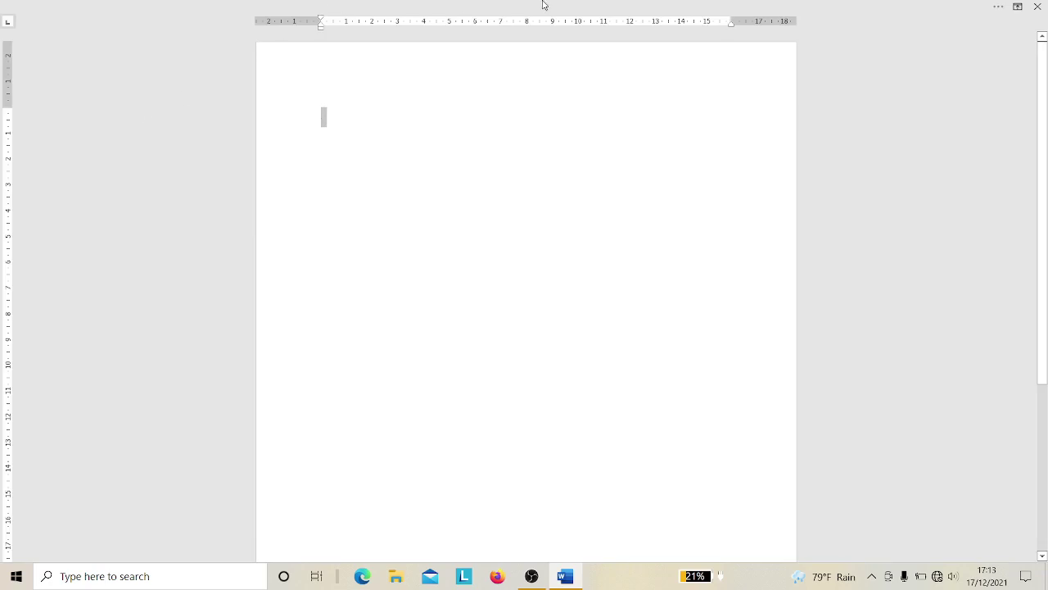
Check the ribbon works via the Insert, Design and Home tabs, toggling auto-hide ribbon
{"action": "left_click", "coordinate": [941, 7]}
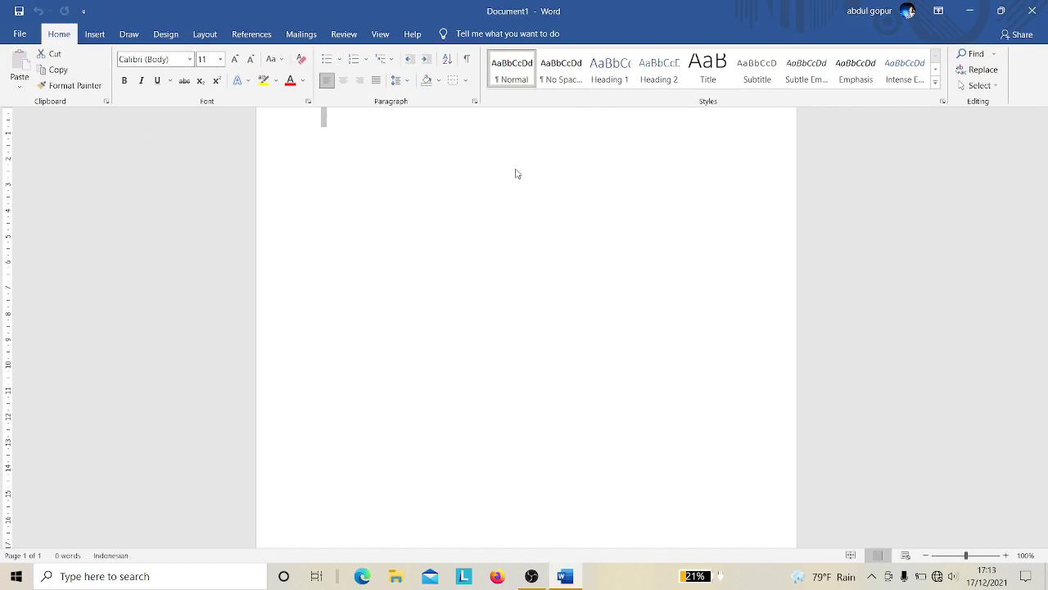
{"action": "left_click", "coordinate": [97, 36]}
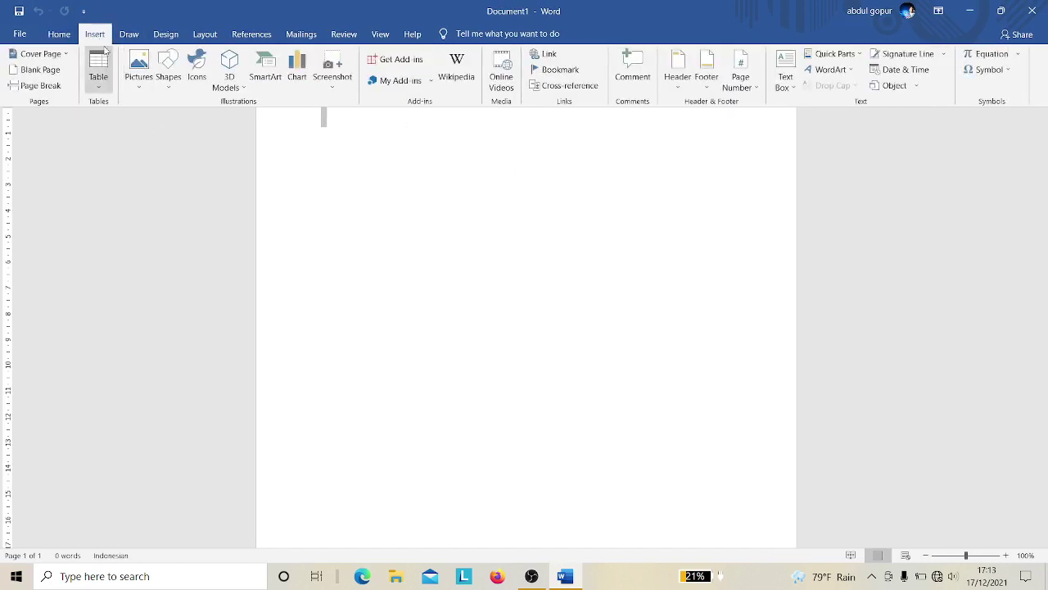
{"action": "left_click", "coordinate": [166, 34]}
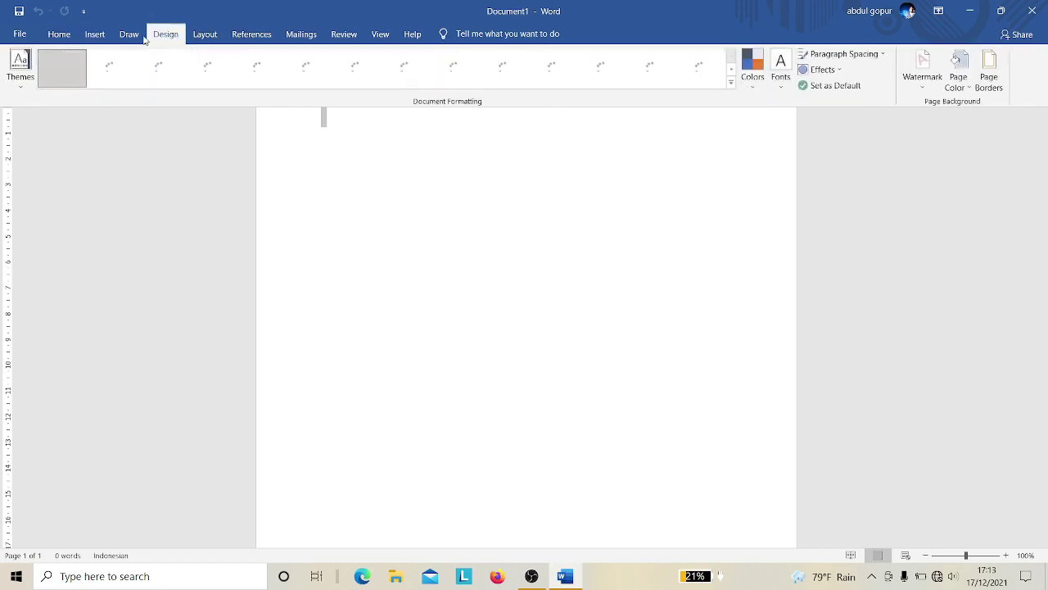
{"action": "left_click", "coordinate": [60, 35]}
{"action": "key", "text": "ctrl+shift+F1"}
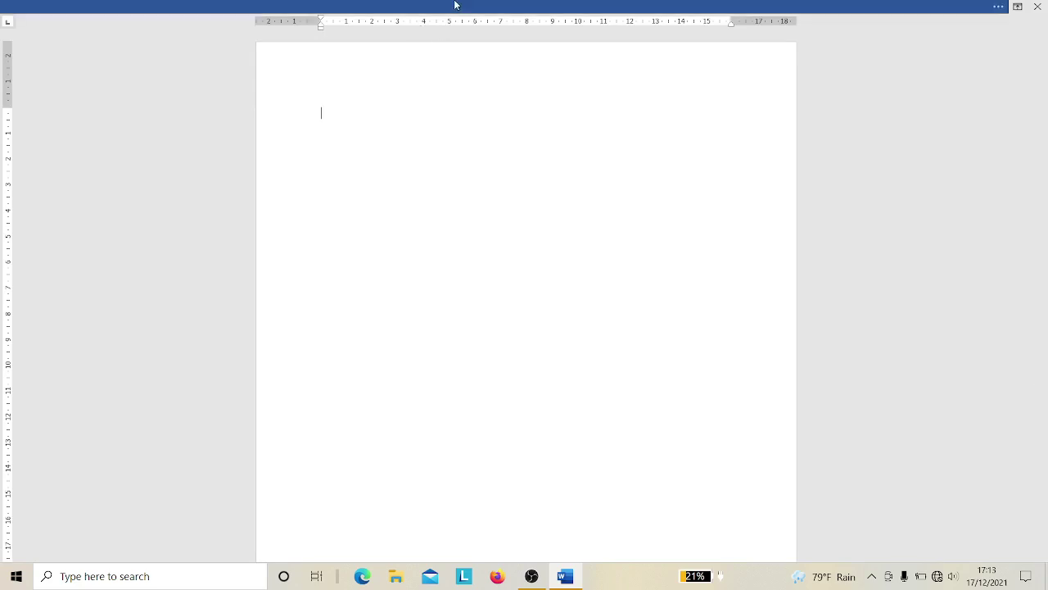
{"action": "left_click", "coordinate": [455, 5]}
Type two lines of test text: 'k'ldsmlj dsskhjbds' and 'jhgkjdshldjskjhdsm'
{"action": "right_click", "coordinate": [432, 72]}
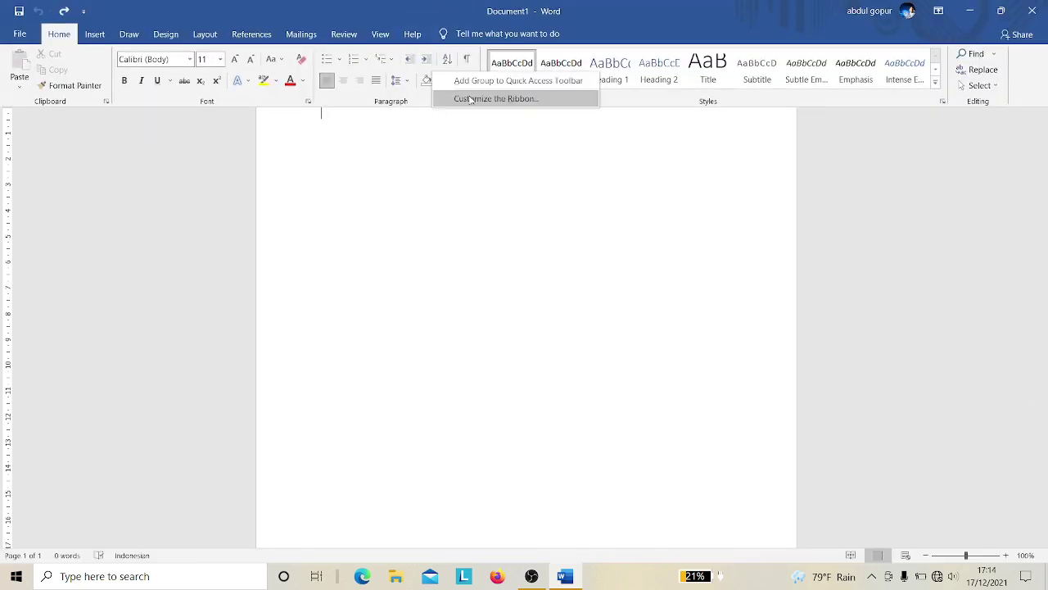
{"action": "left_click", "coordinate": [382, 34]}
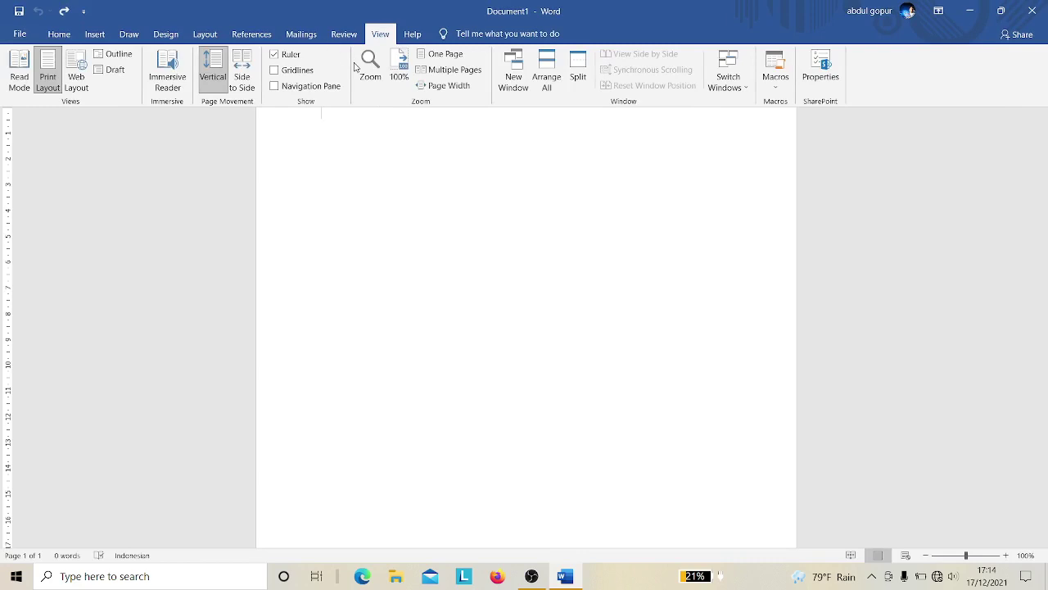
{"action": "type", "text": "k'lds"}
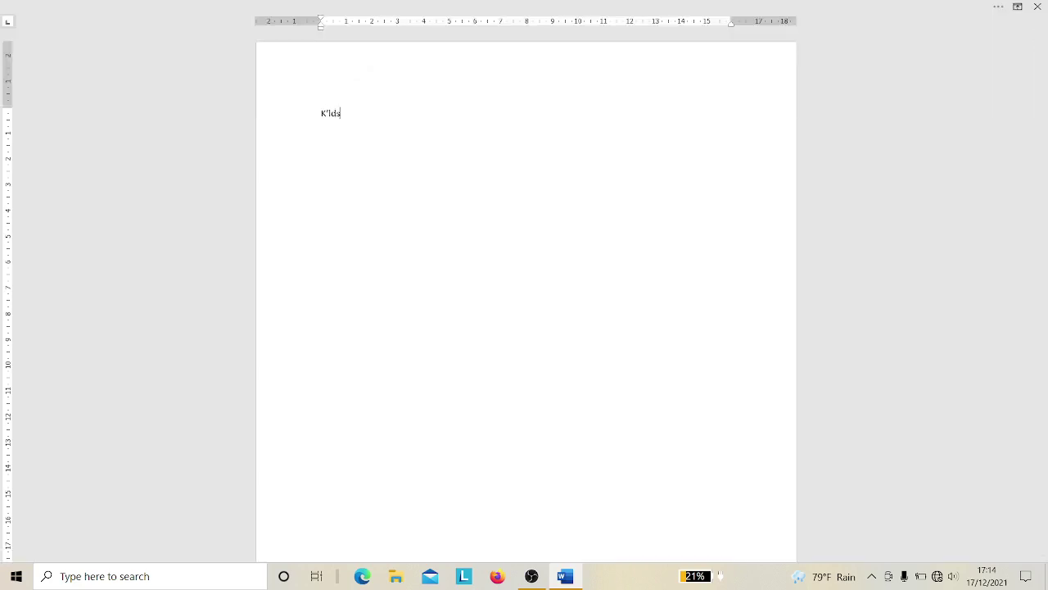
{"action": "type", "text": "mlj dsskhjbds"}
{"action": "key", "text": "Return"}
{"action": "type", "text": "jhgkjdshldjsk"}
{"action": "type", "text": "jhdsm"}
Select all the text and enlarge its font size
{"action": "key", "text": "ctrl+a"}
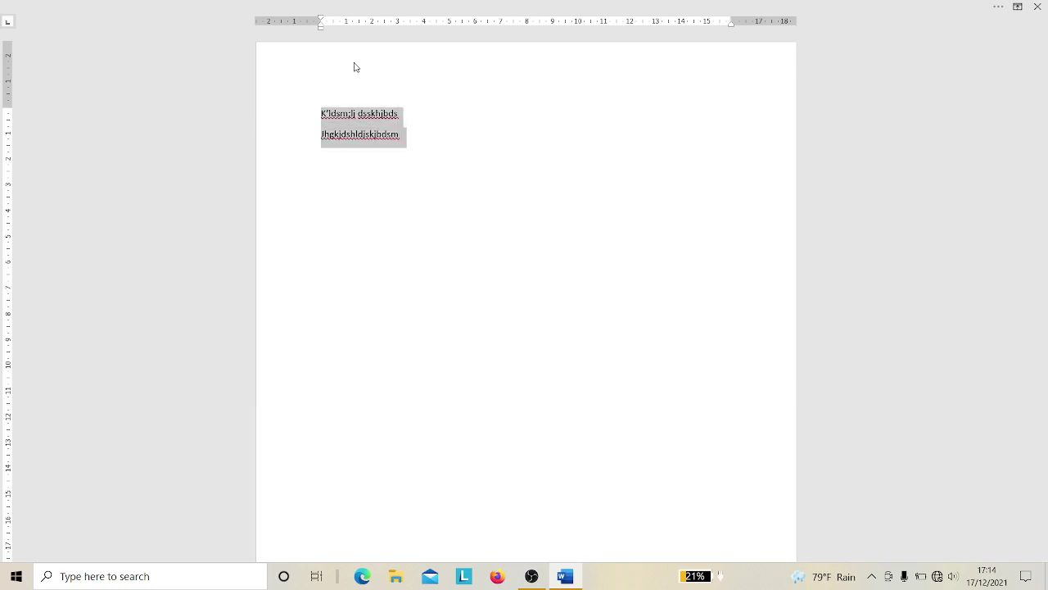
{"action": "key", "text": "ctrl+shift+period"}
{"action": "key", "text": "ctrl+shift+period"}
{"action": "key", "text": "ctrl+shift+period"}
{"action": "key", "text": "ctrl+shift+period"}
{"action": "key", "text": "ctrl+shift+period"}
{"action": "key", "text": "Right"}
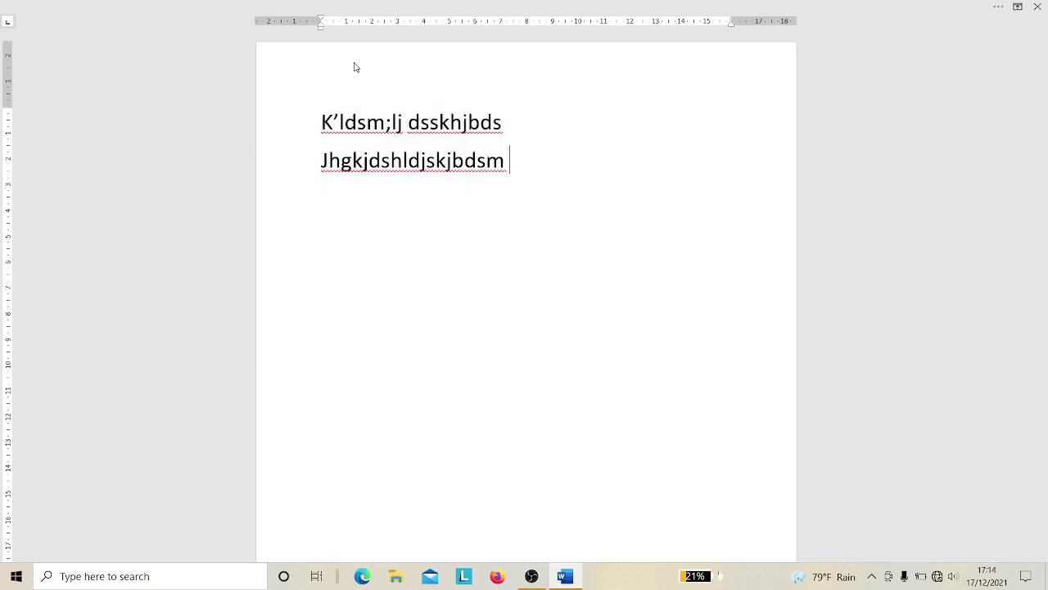